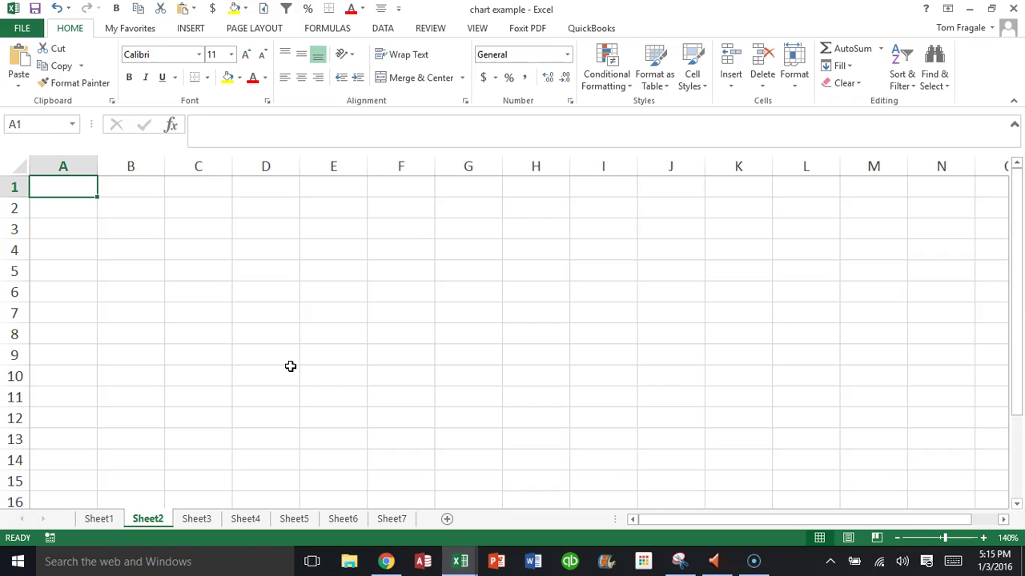
Step: Enter =RAND() in A1 of Sheet2 and fill it down through A15
text(=ra)
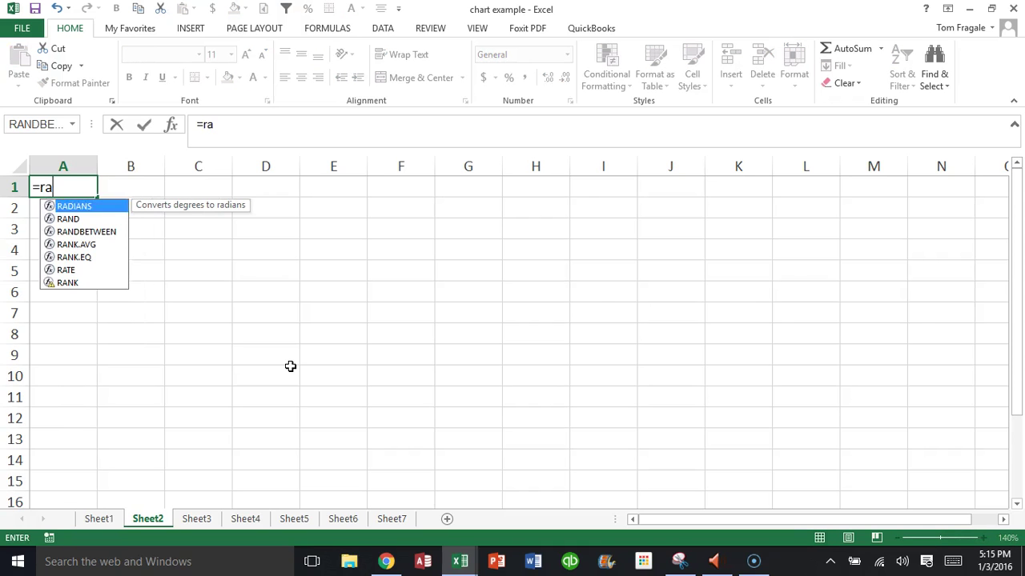
text(nd)
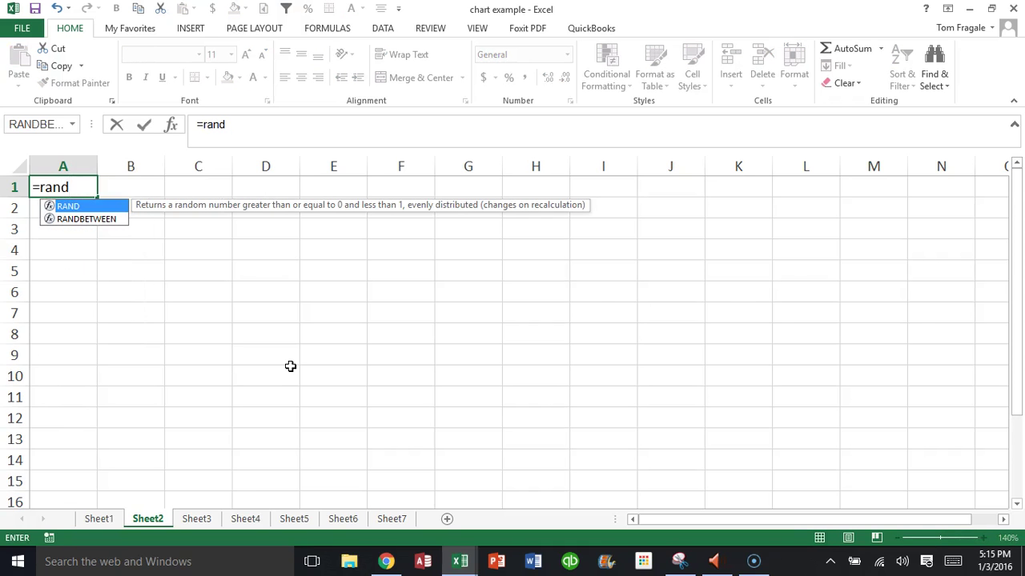
text(())
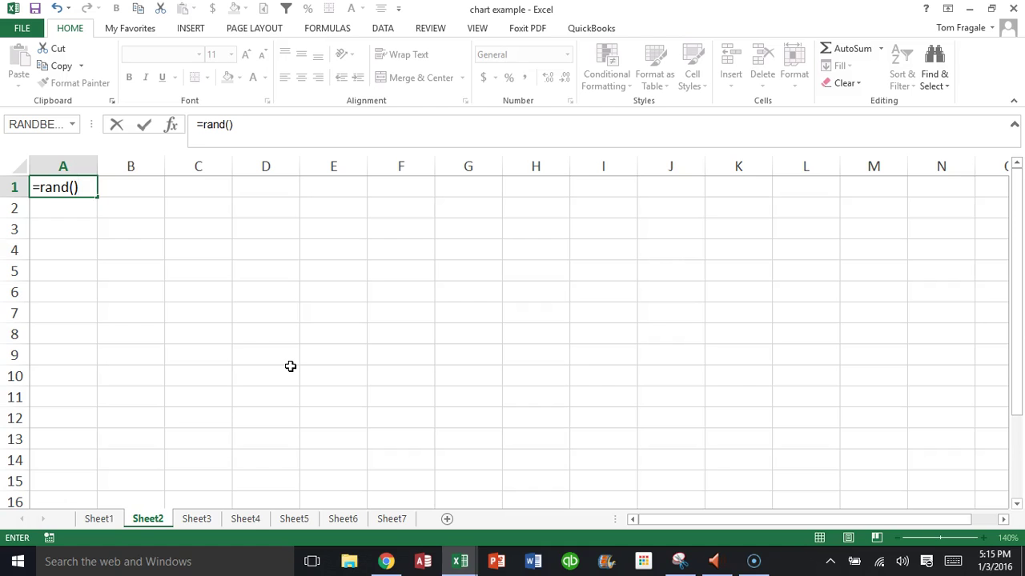
key(Return)
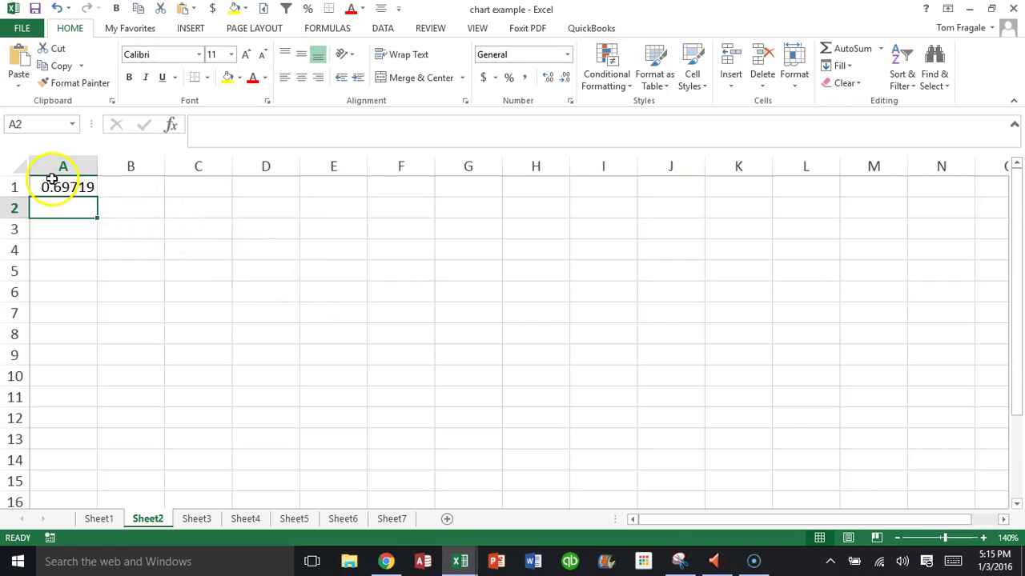
click(46, 185)
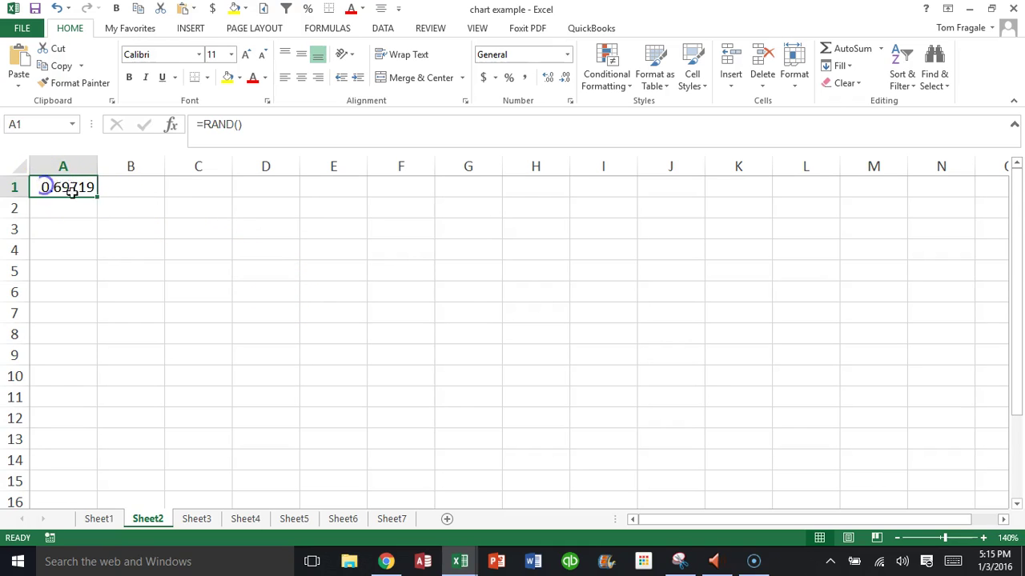
drag(94, 197, 80, 498)
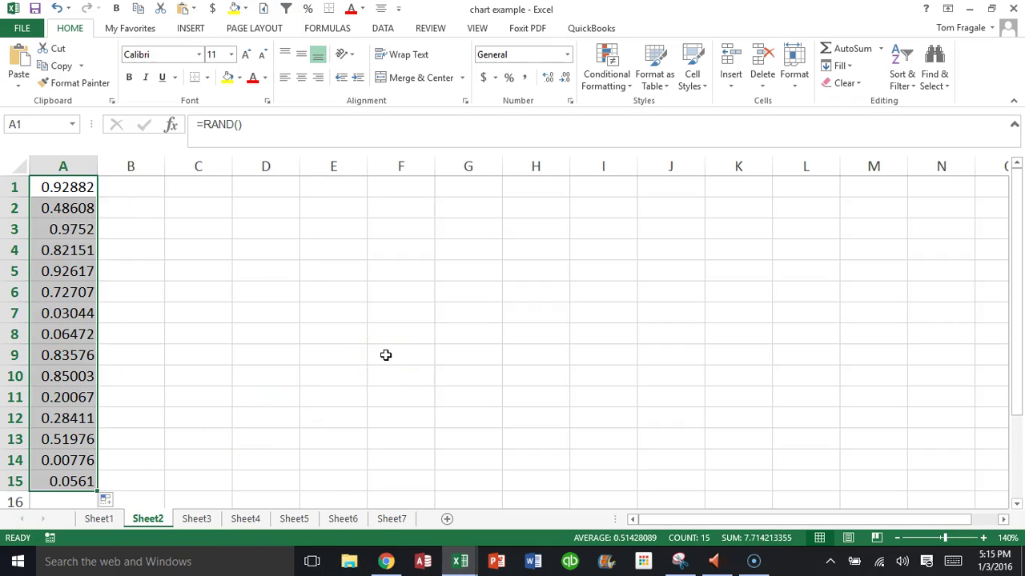
Step: Enter =A1*100 in B1 and fill it down through B15
click(133, 188)
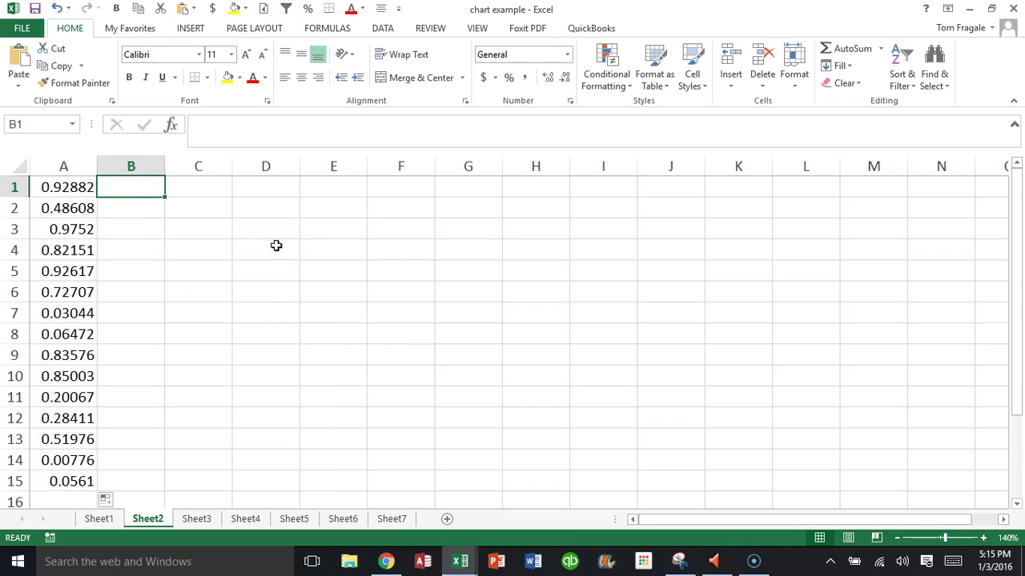
text(=)
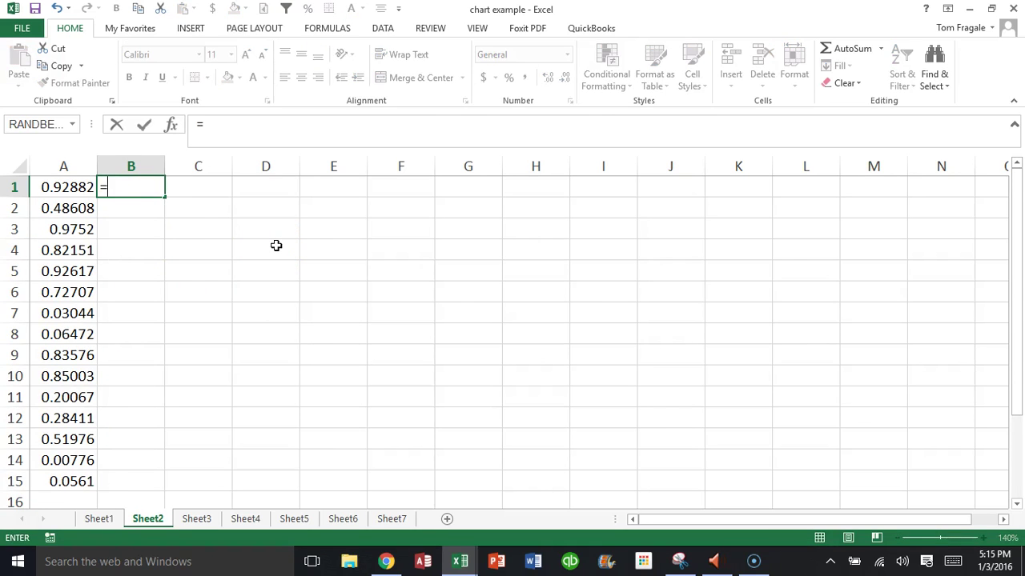
key(Left)
text(*100)
key(Return)
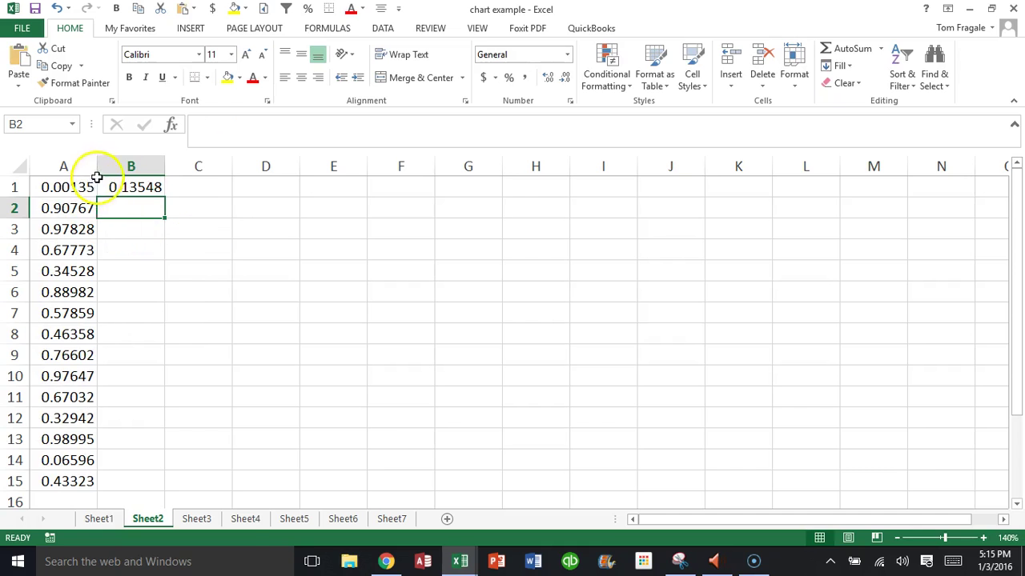
click(140, 187)
drag(162, 196, 133, 491)
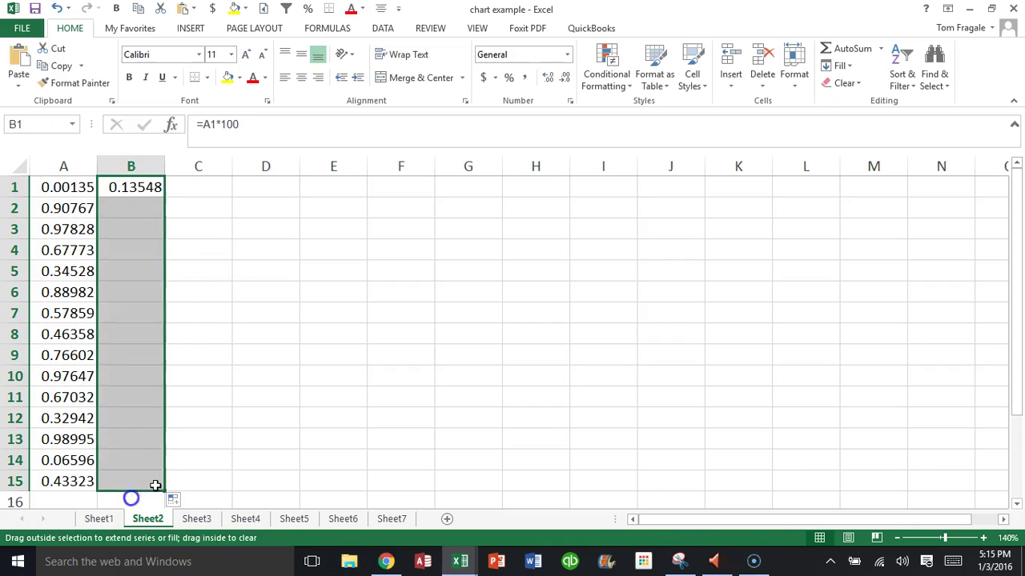
click(195, 184)
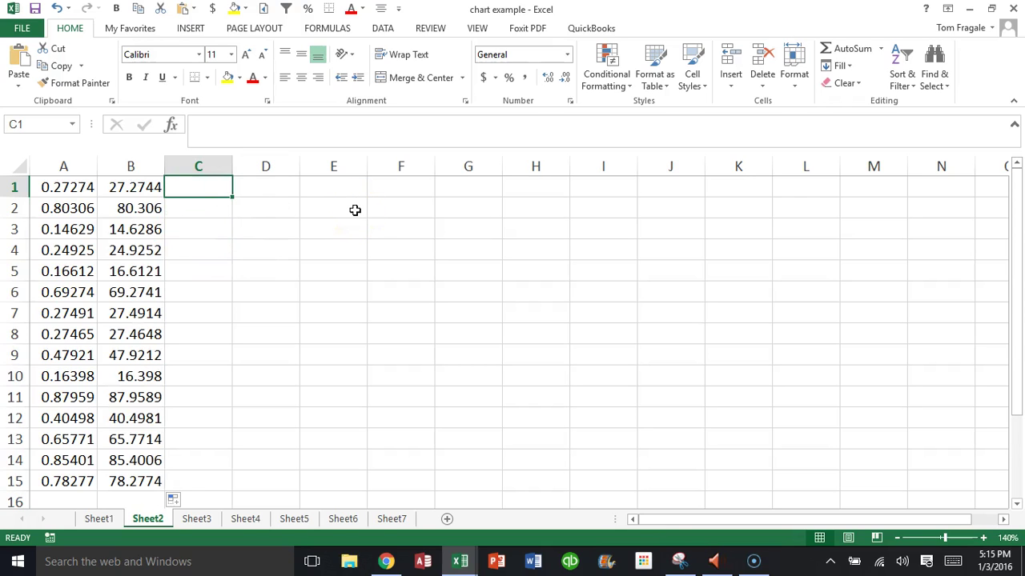
Step: Wrap the B1 formula as =INT(A1*100) and fill it down column B
click(149, 184)
click(204, 124)
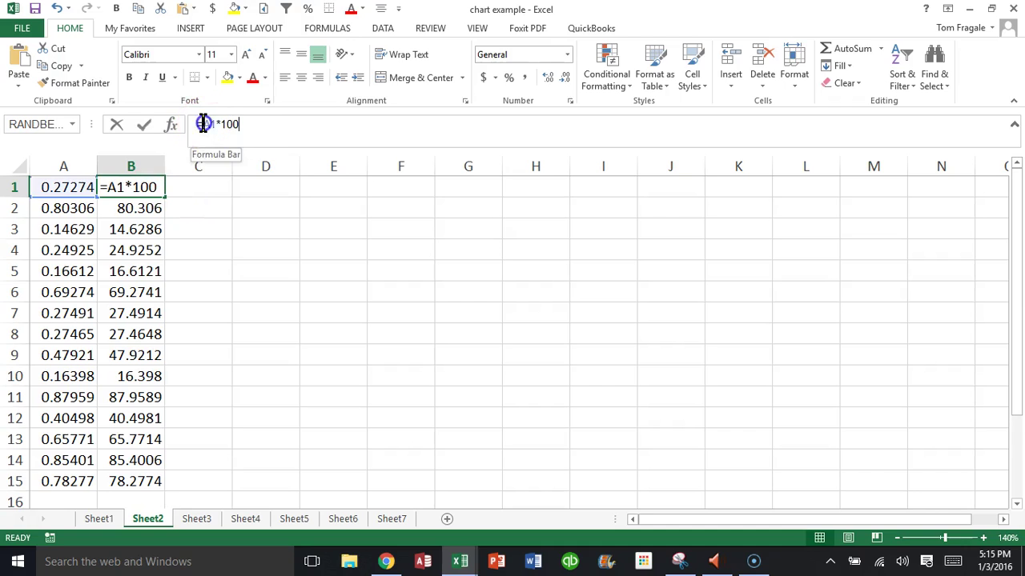
text(int)
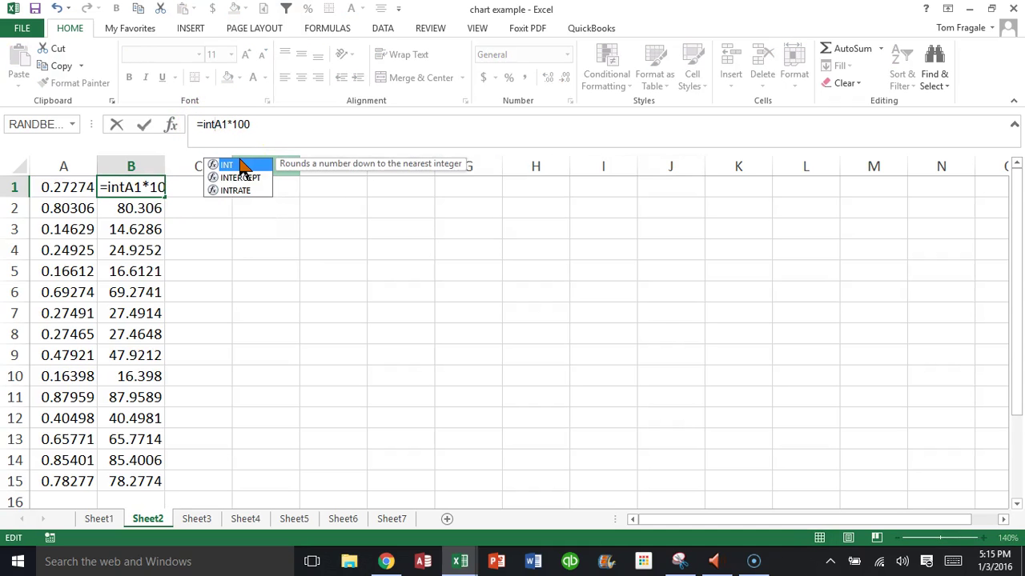
text(()
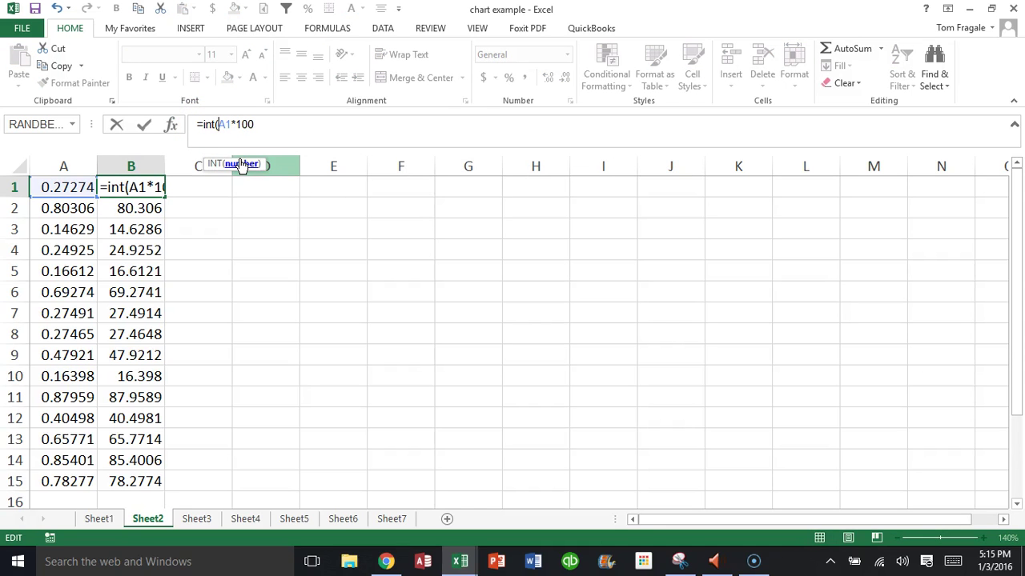
key(End)
text())
key(Return)
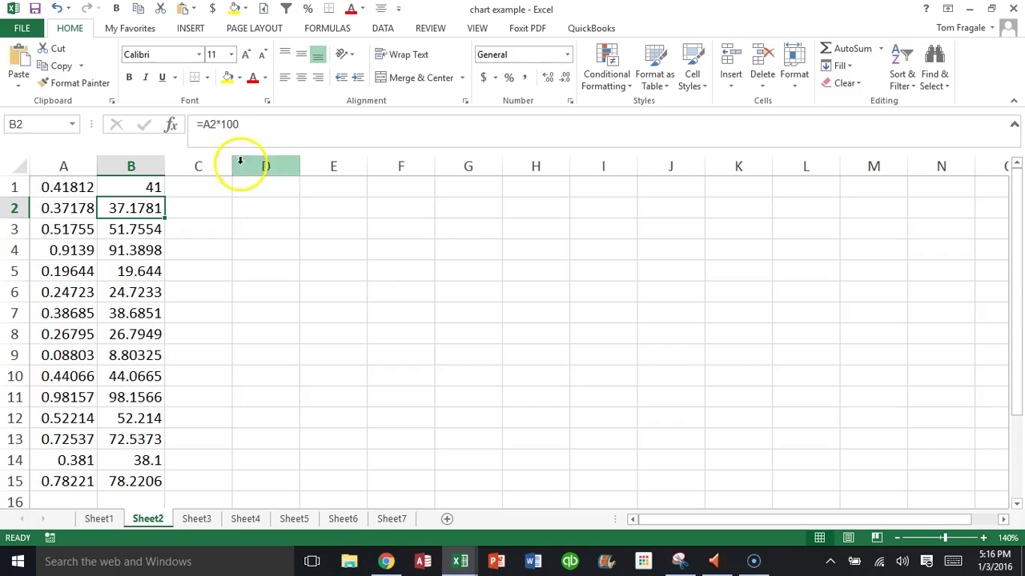
click(148, 185)
drag(162, 198, 162, 292)
Step: Scroll back up and verify the RAND formula in A1 and INT formula in B1
drag(1021, 290, 1018, 184)
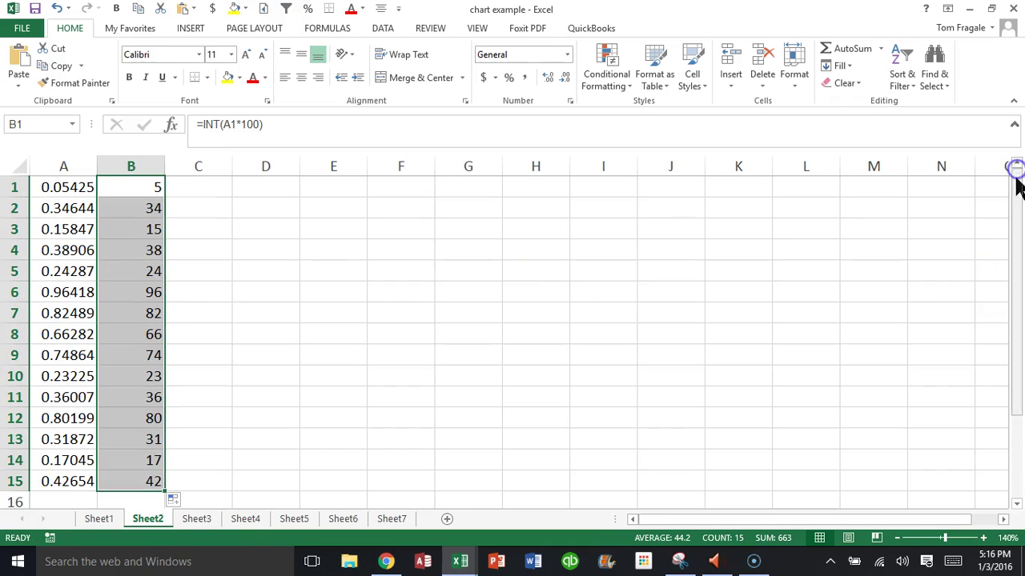
click(62, 186)
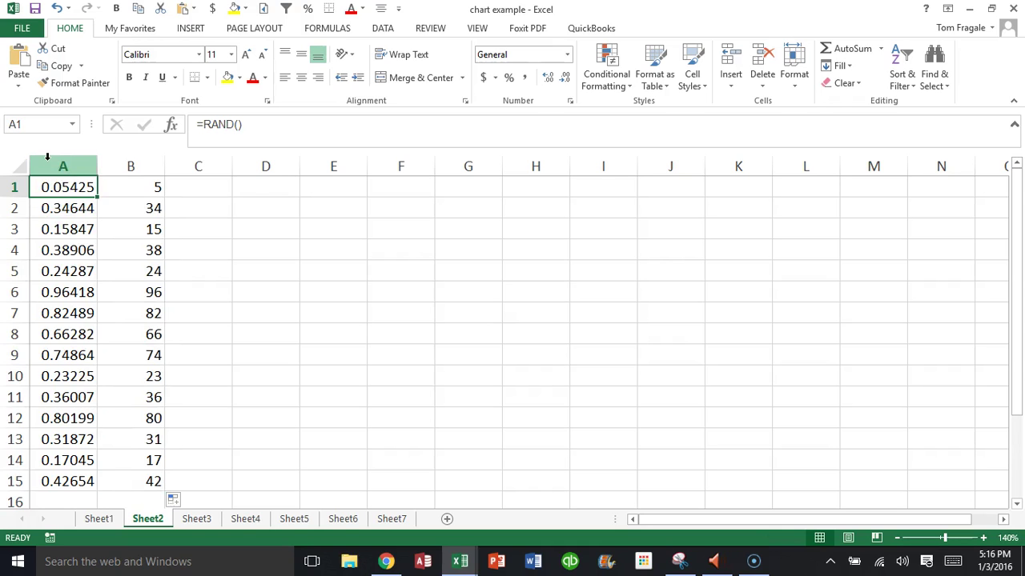
click(130, 186)
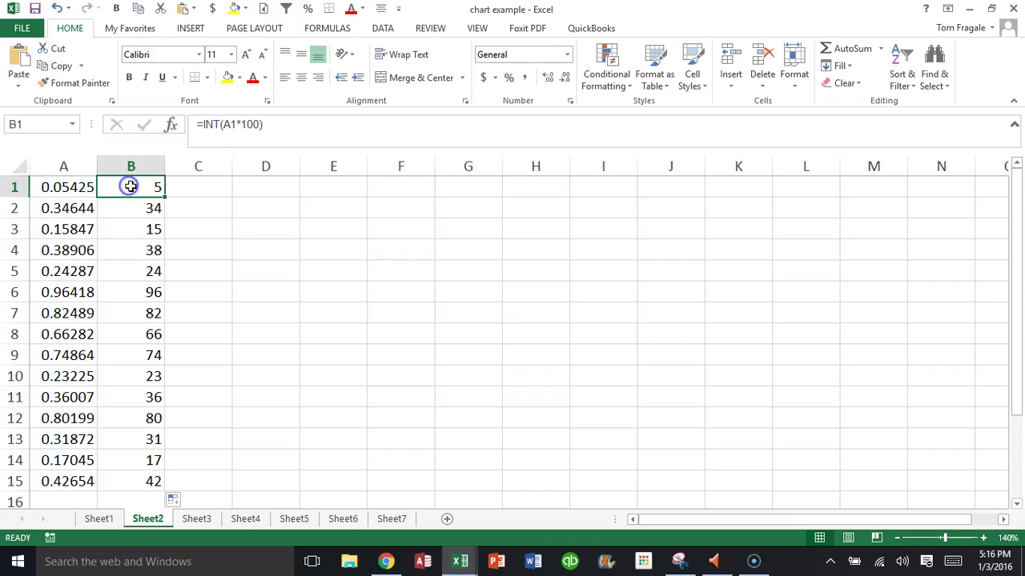
click(392, 185)
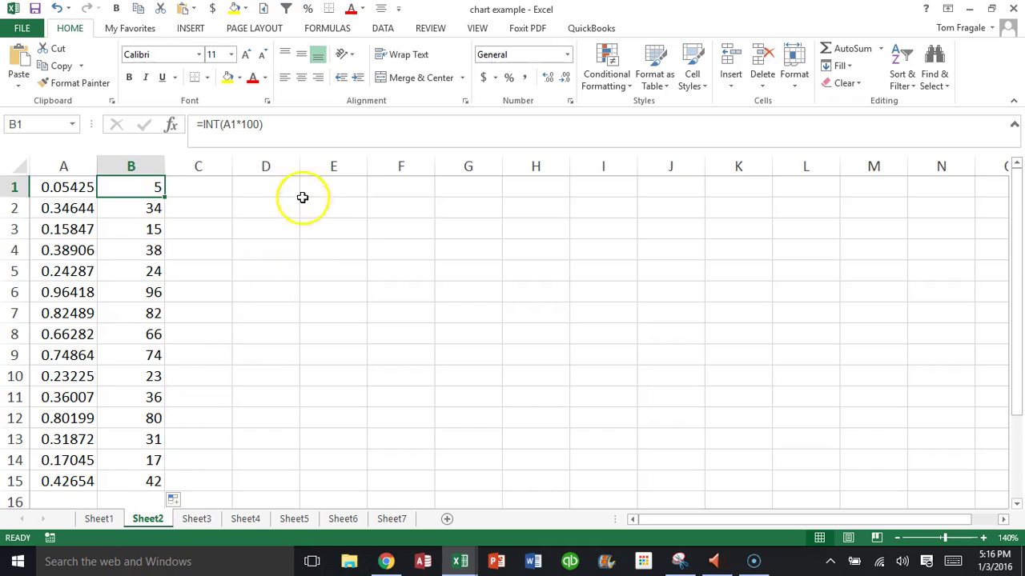
Step: Enter =RANDBETWEEN(0,1000) in D1 and fill it down through D15
click(265, 192)
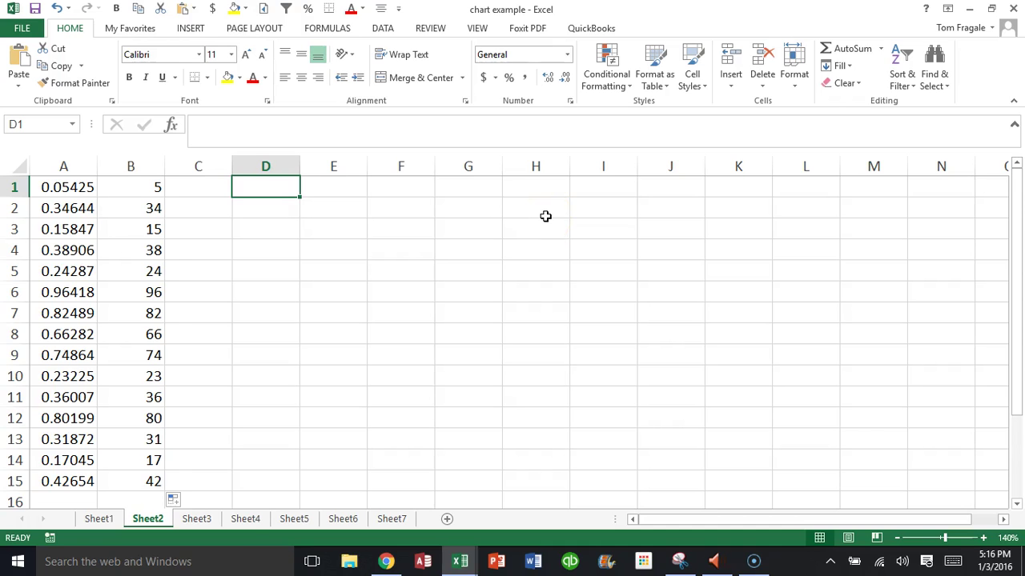
text(=)
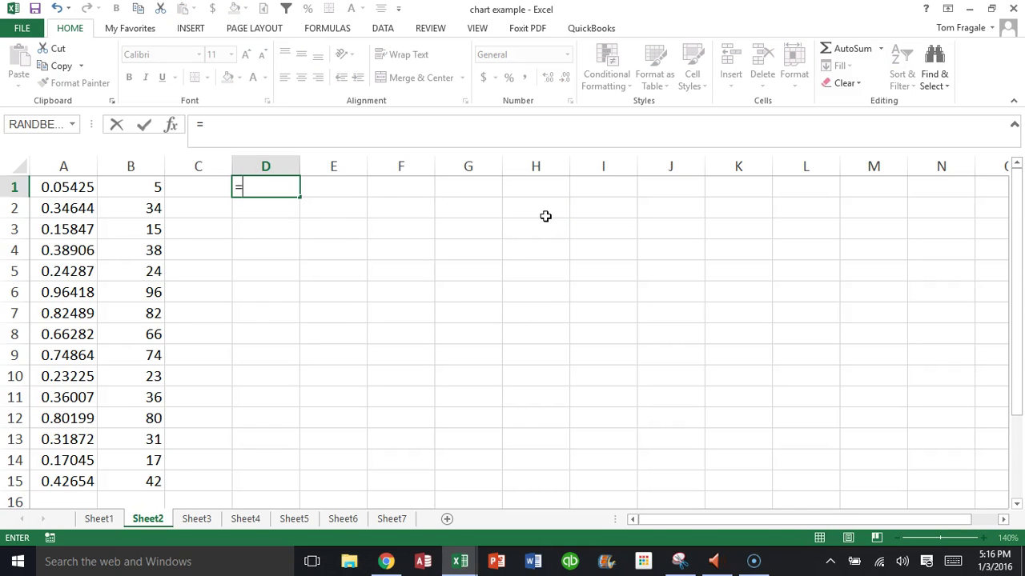
text(rand)
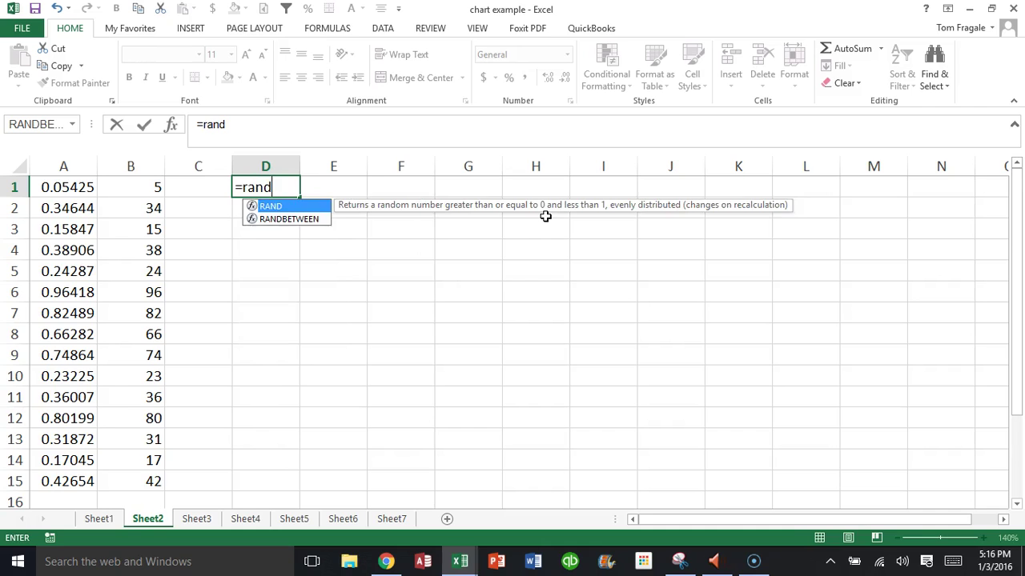
text(between)
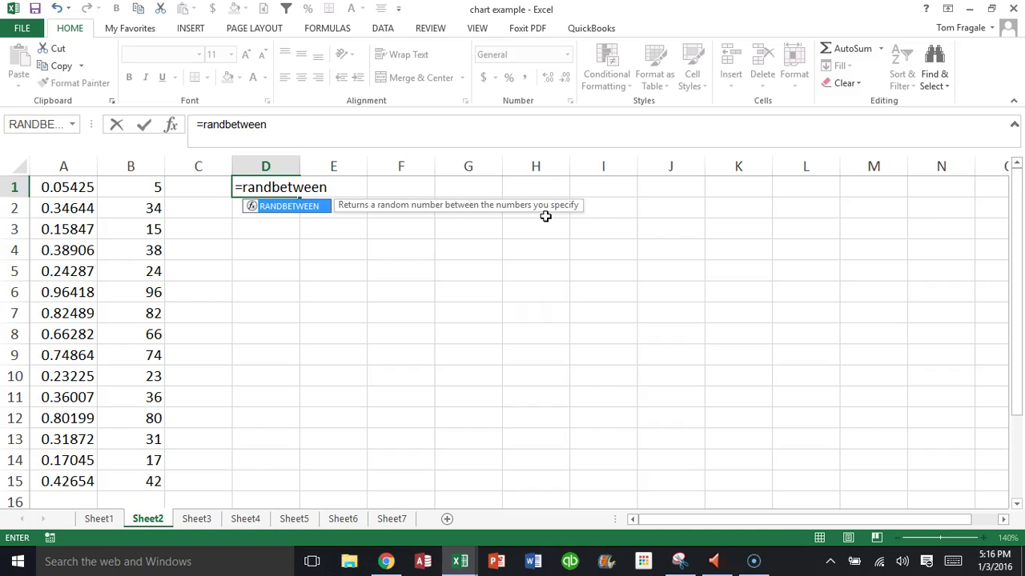
text(()
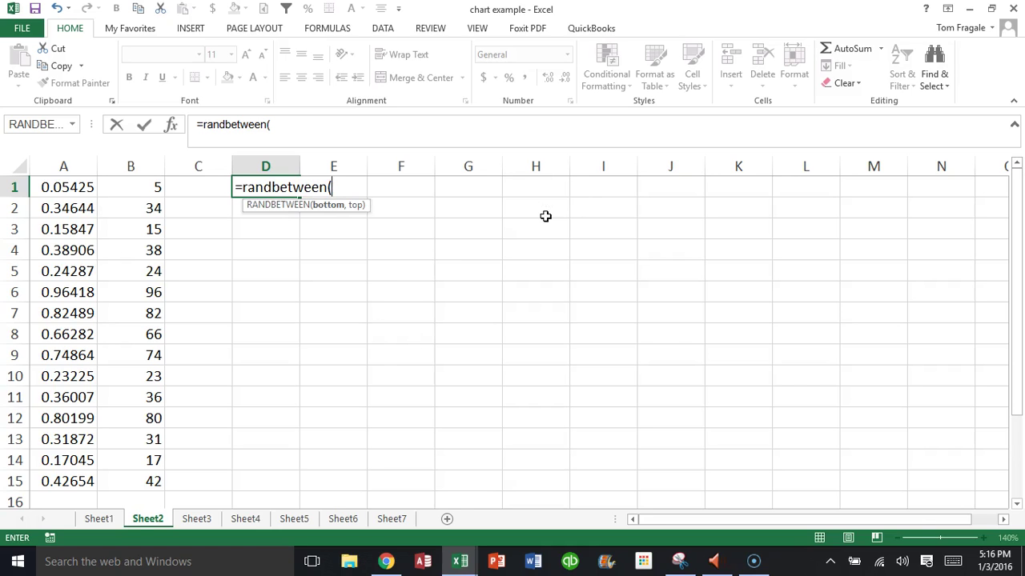
text(0,1000))
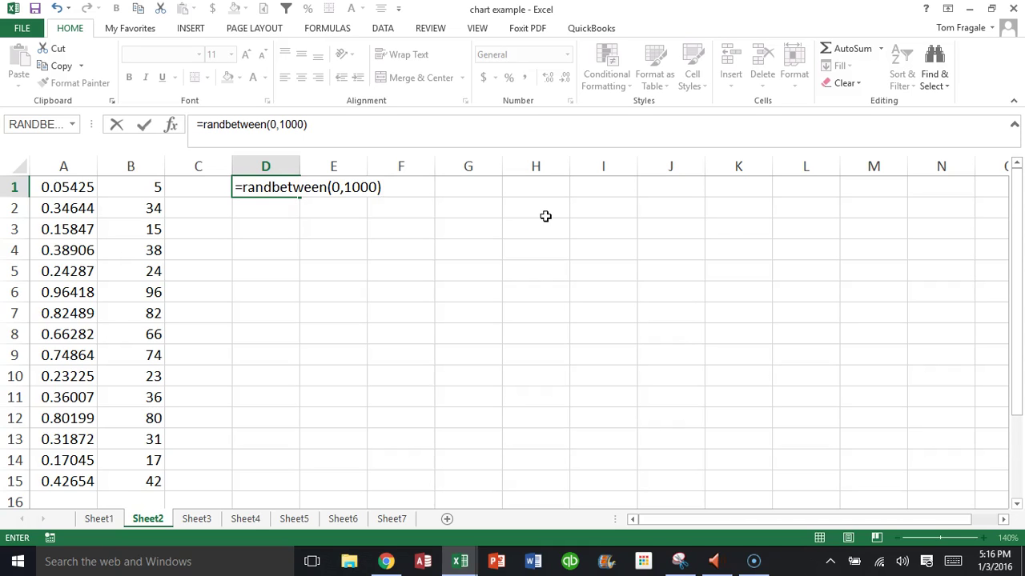
key(Return)
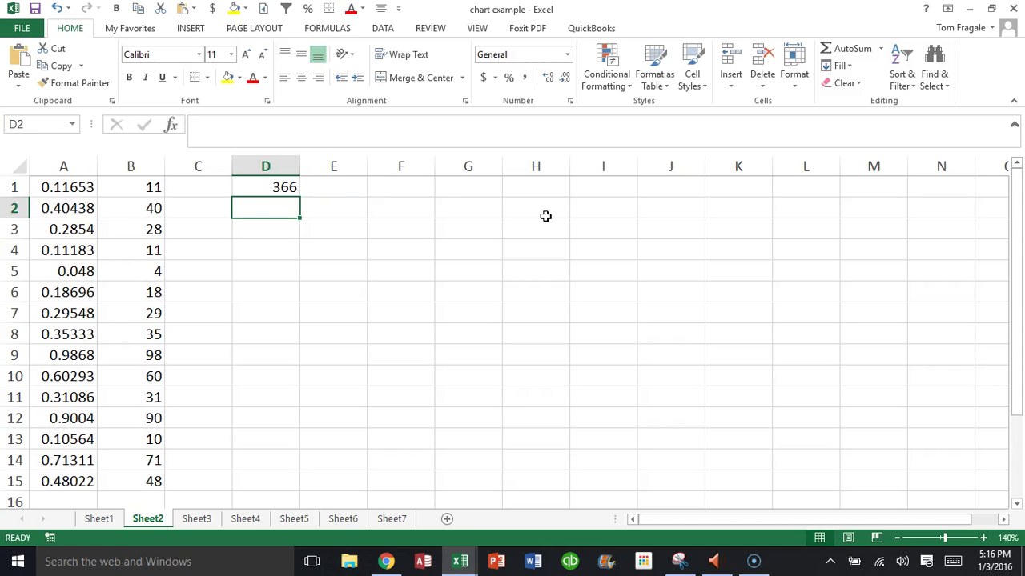
click(252, 191)
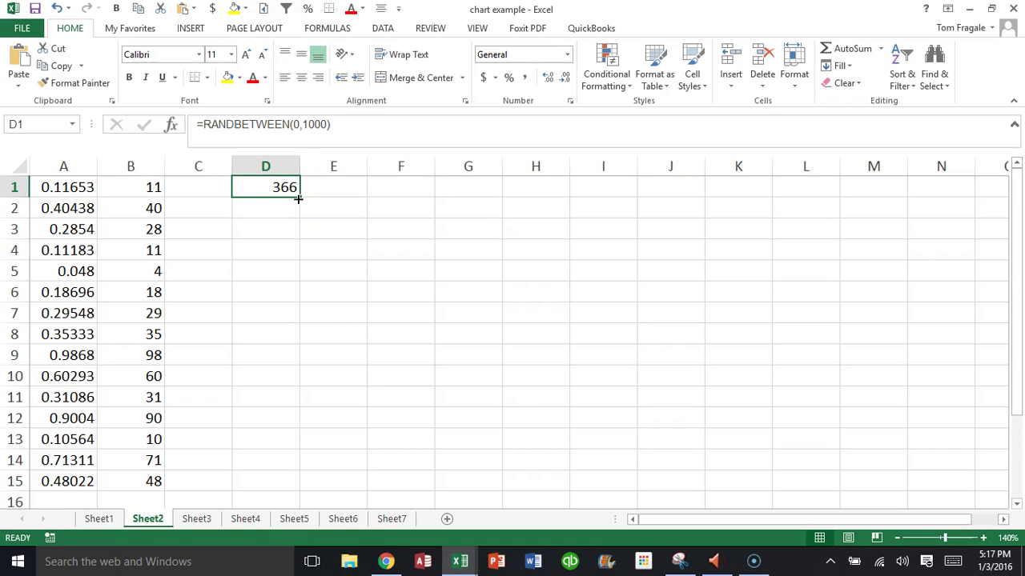
drag(301, 196, 272, 486)
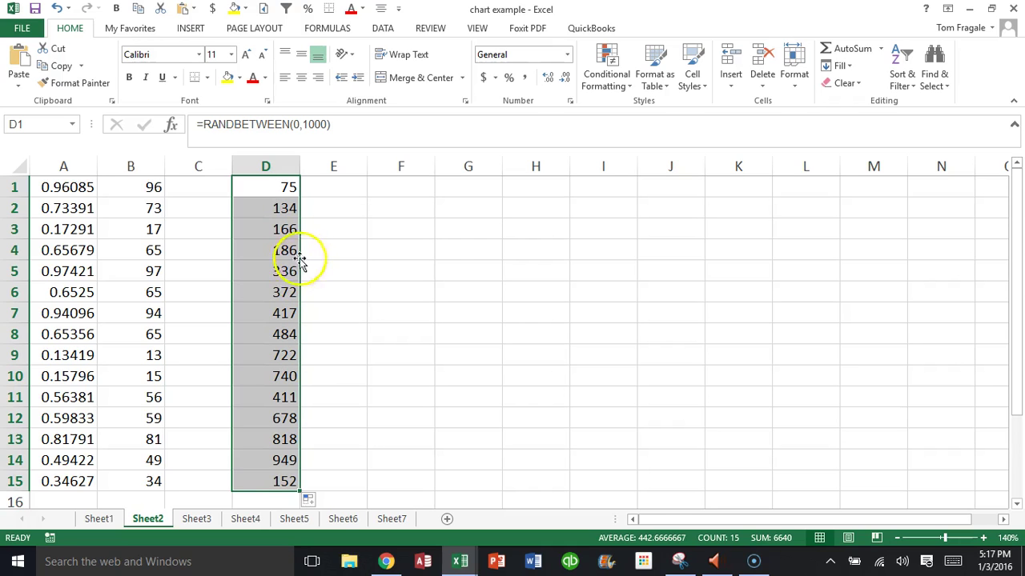
Step: Enter =RANDBETWEEN(0,1000) in F1 and fill it down through F15
click(400, 190)
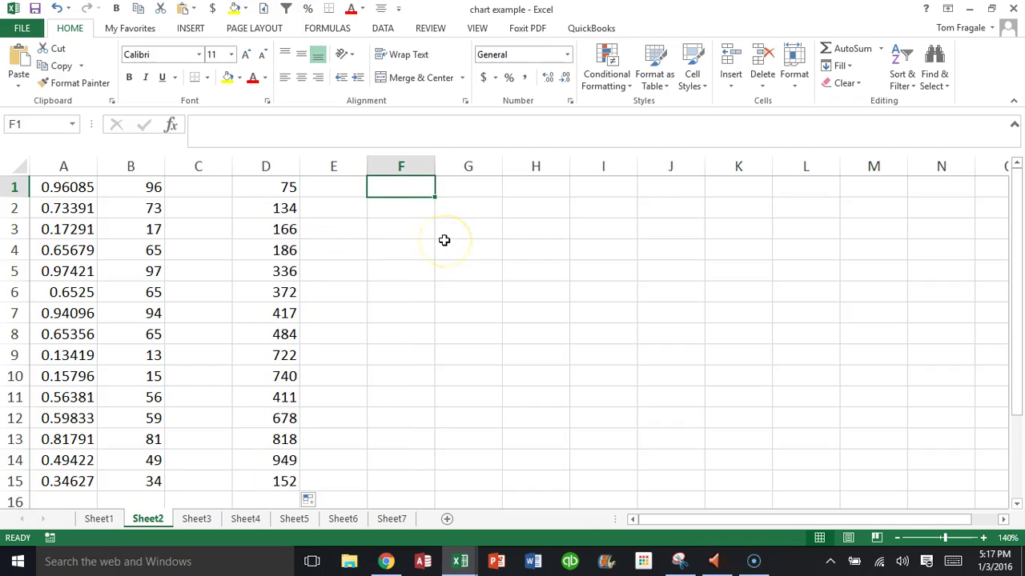
text(=randbetween()
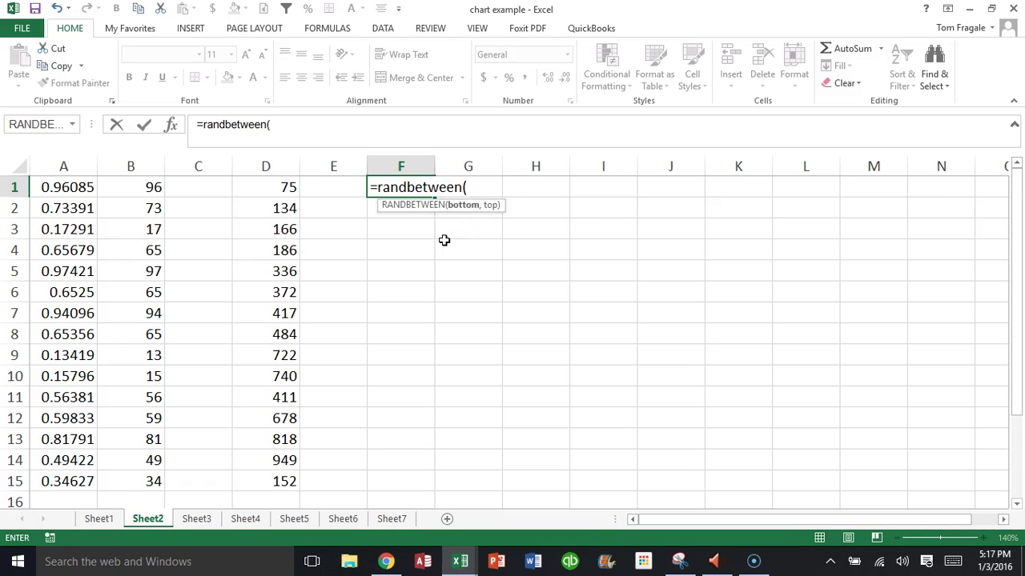
text(0,1000))
key(Return)
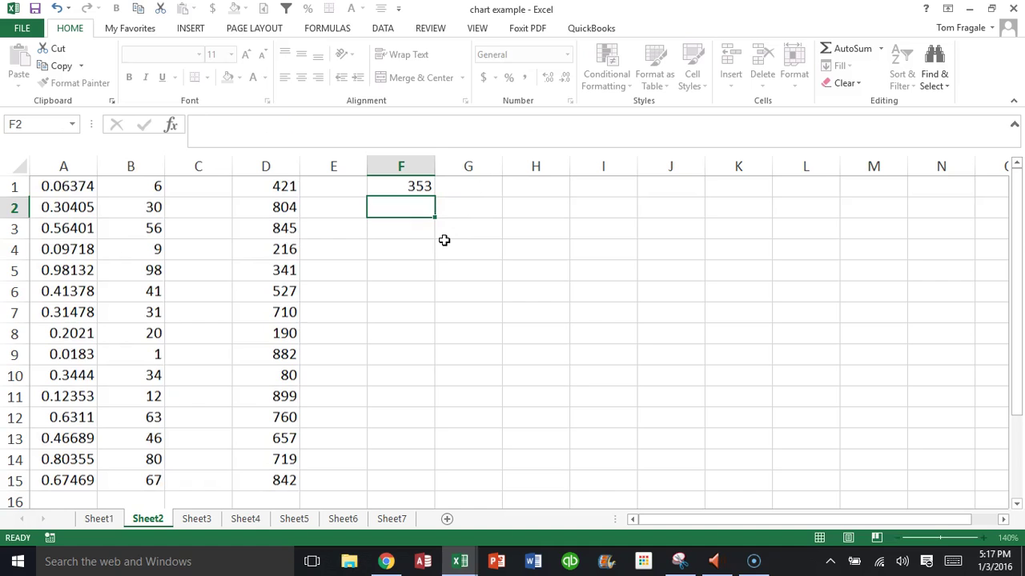
click(405, 189)
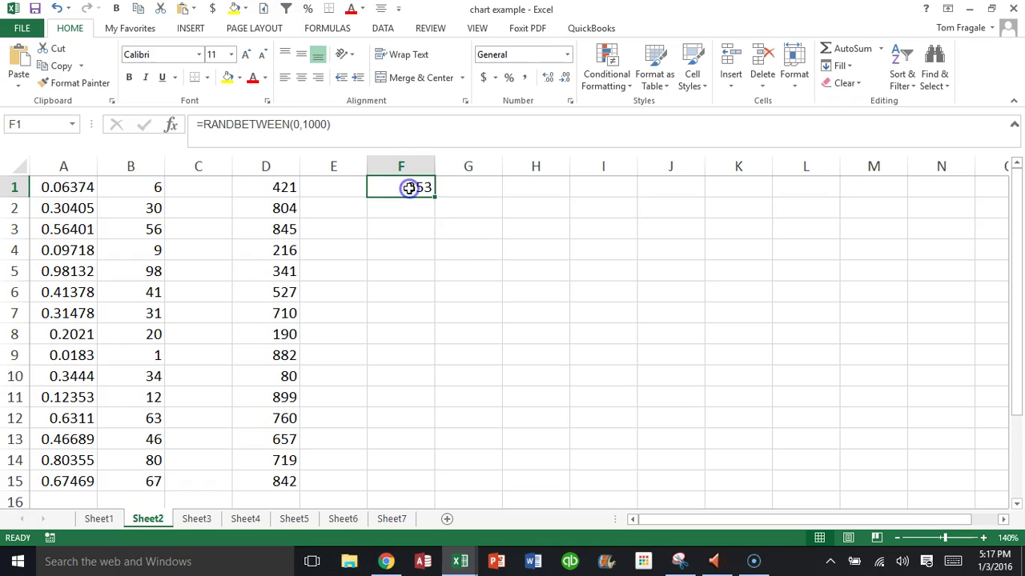
drag(435, 196, 829, 454)
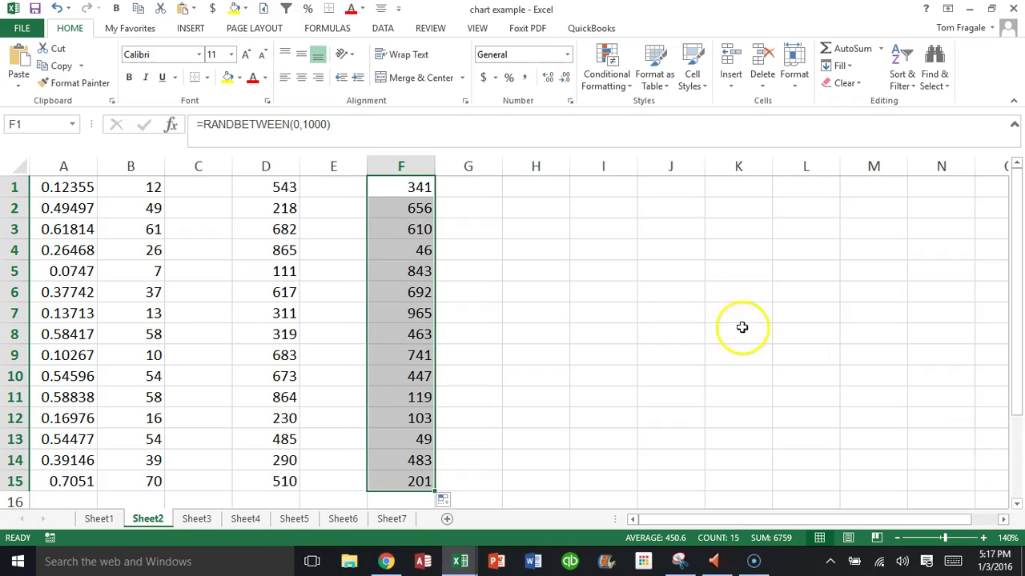
click(61, 196)
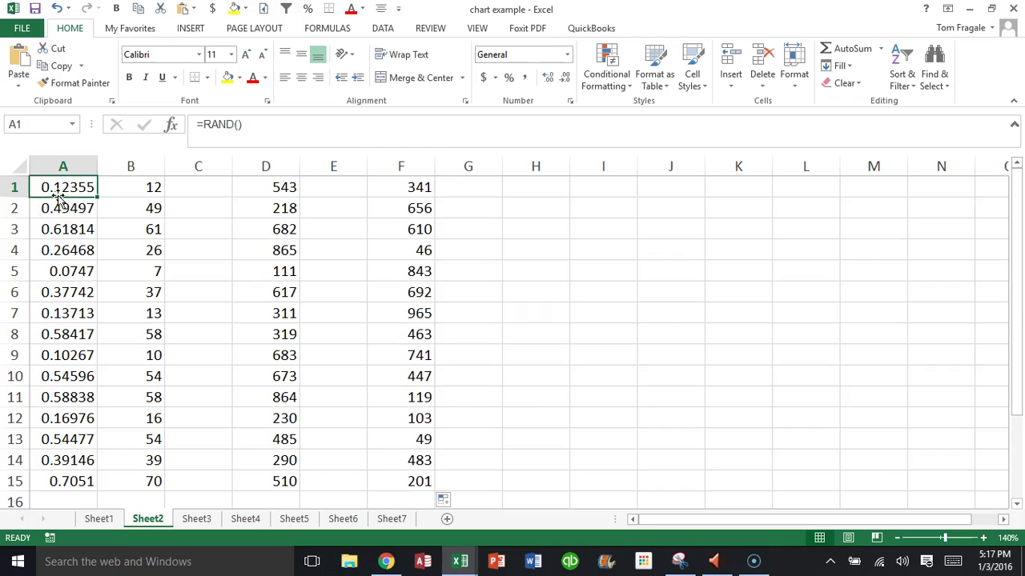
click(135, 186)
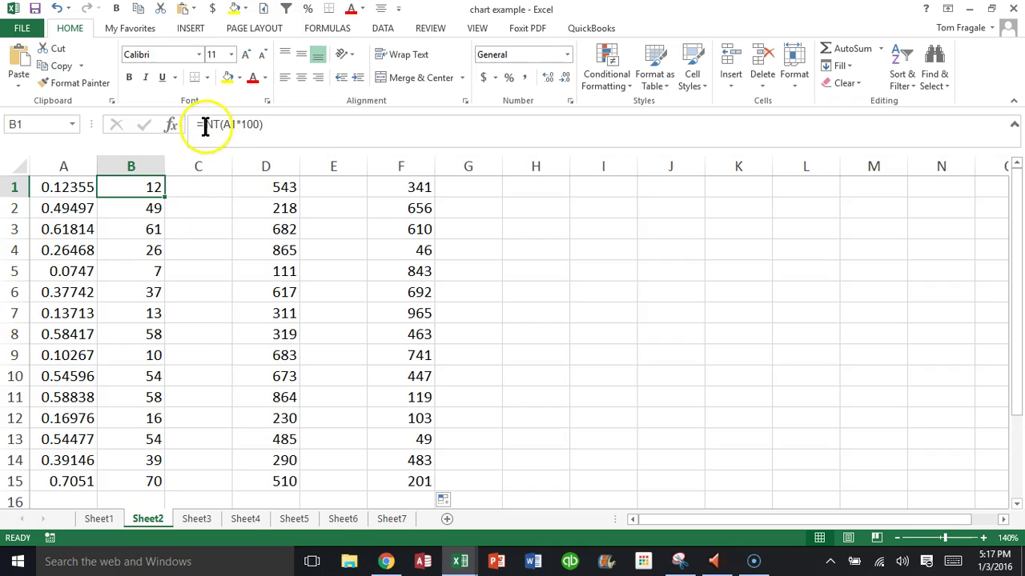
click(280, 188)
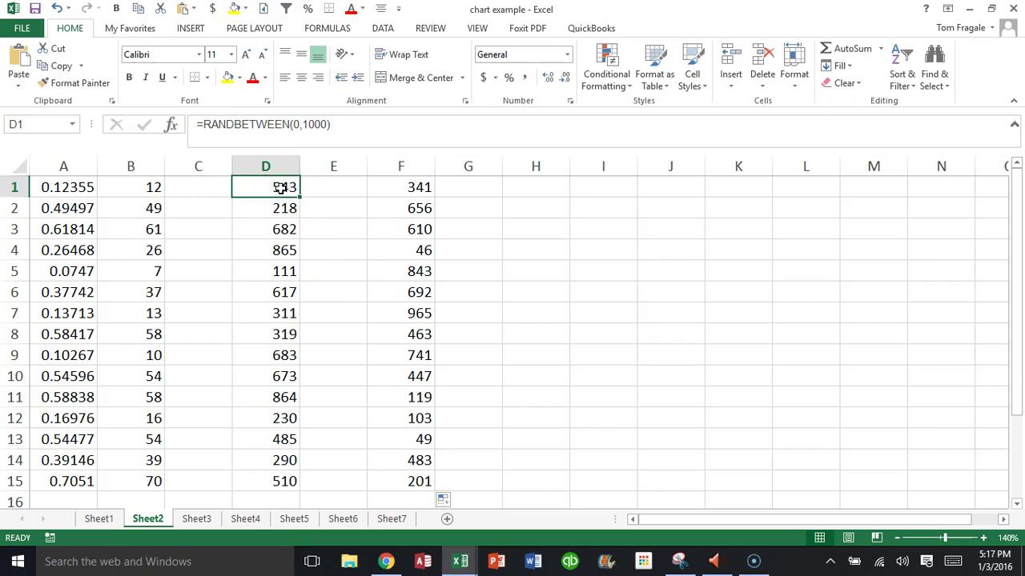